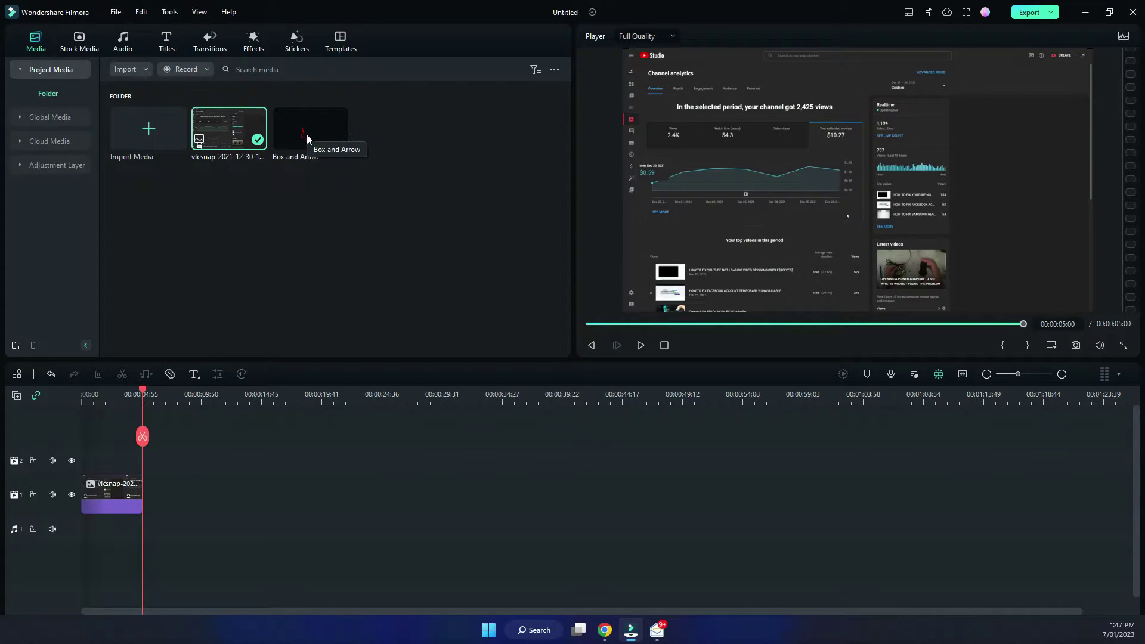
Step: Place the Box and Arrow title on track 2 above the screenshot clip
drag(312, 138, 84, 475)
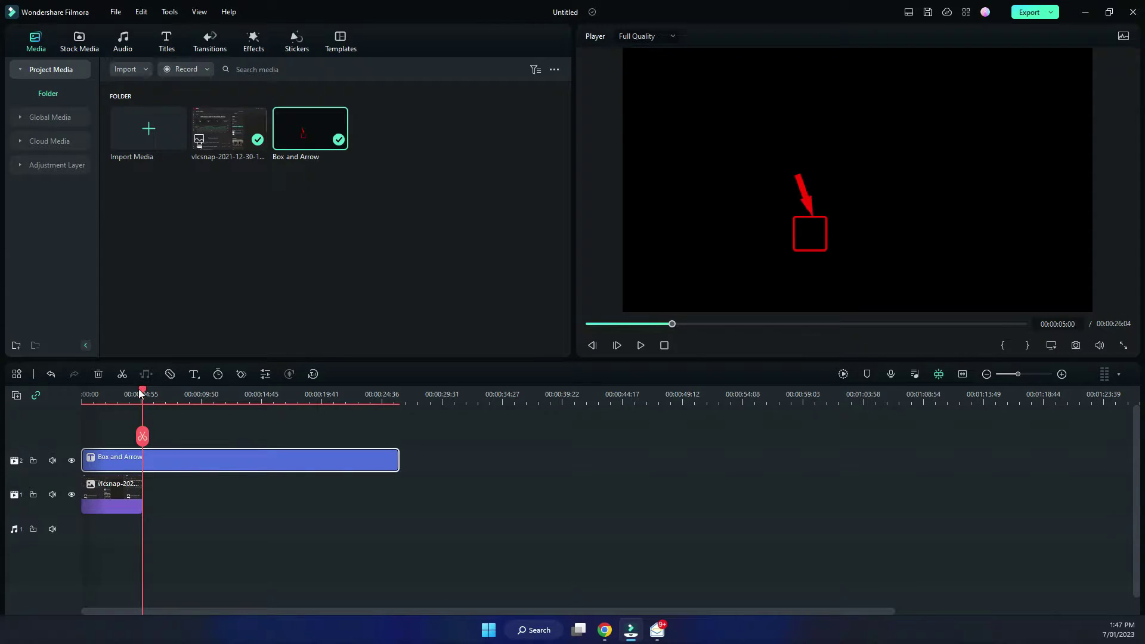
Step: Play the overlay preview from the start, then pause it
drag(145, 395, 64, 409)
key(space)
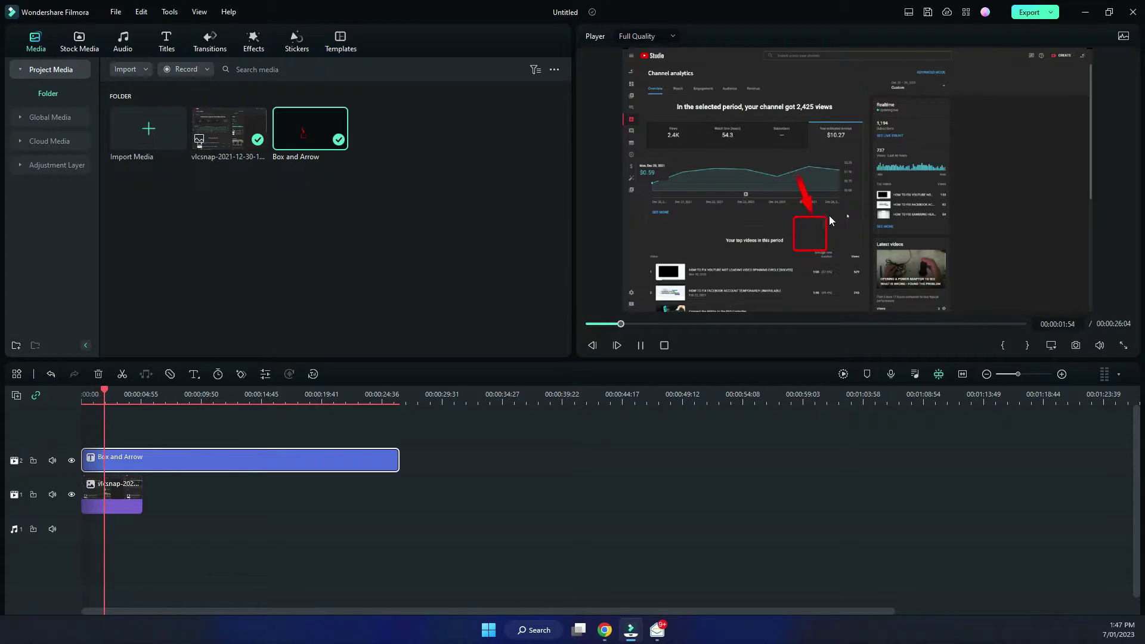
click(809, 214)
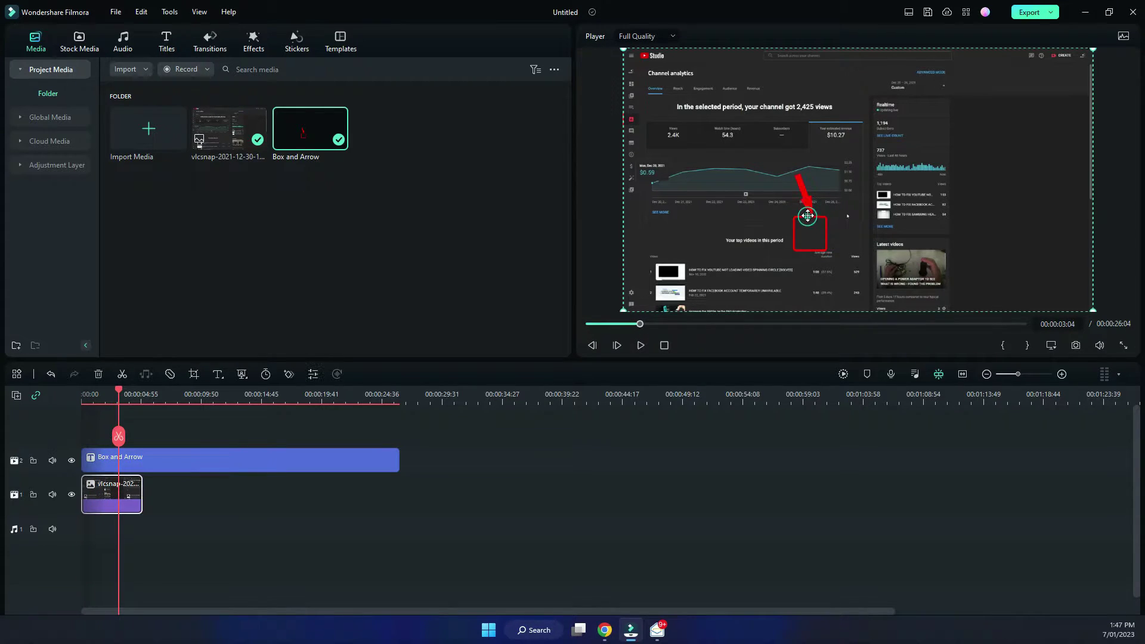
Step: Move the red box and arrow over the 'Your top videos in this period' heading and confirm
drag(809, 214, 746, 215)
click(795, 220)
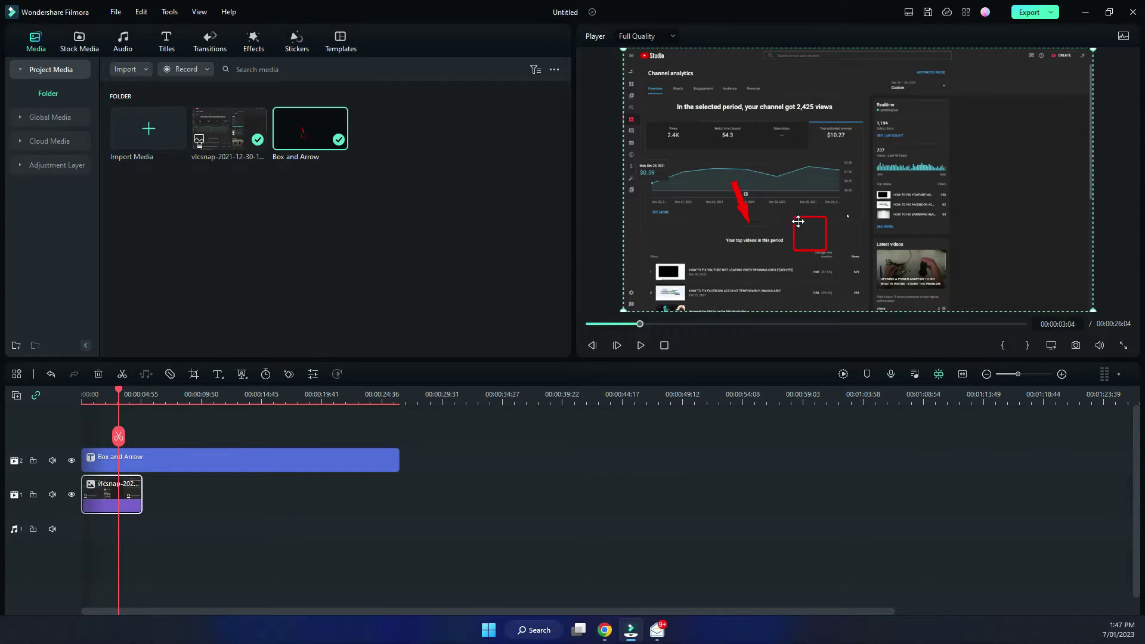
double_click(796, 221)
double_click(798, 224)
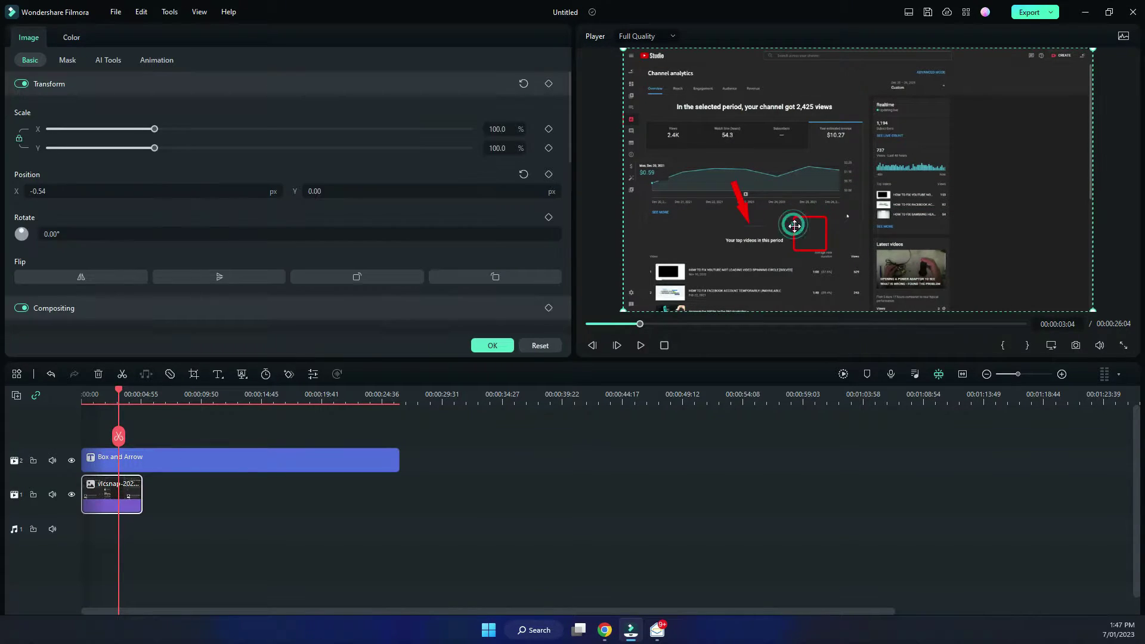
click(798, 224)
mouse_move(798, 223)
mouse_down()
mouse_move(739, 235)
mouse_move(792, 240)
mouse_up()
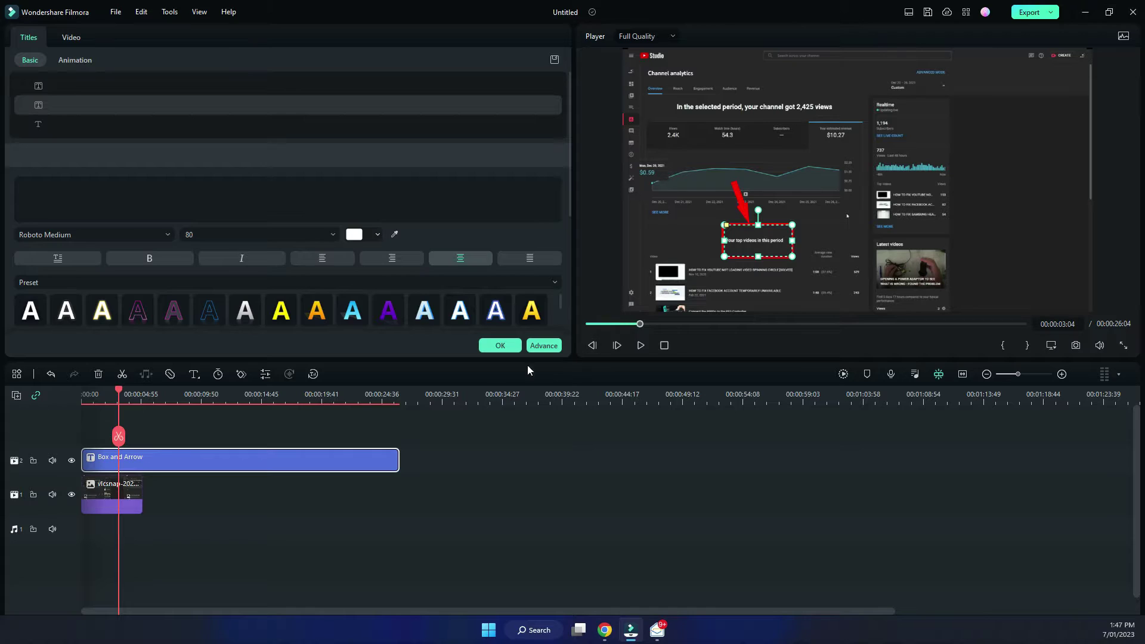
click(500, 345)
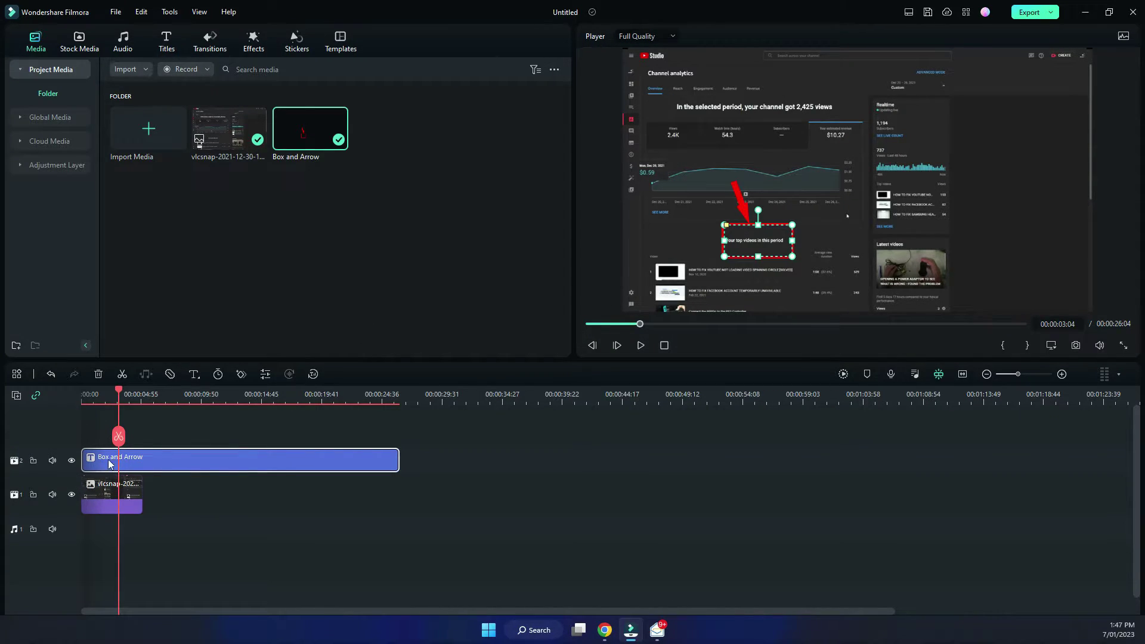
Step: Hide the Box and Arrow track and search Recommended titles for 'default title'
click(72, 461)
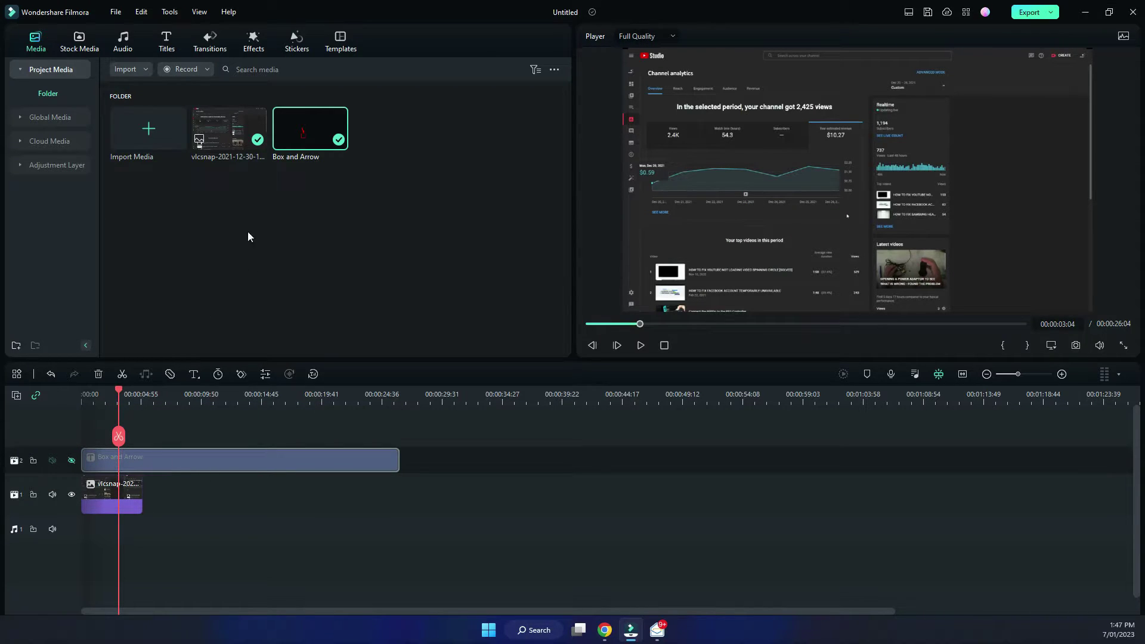
click(166, 39)
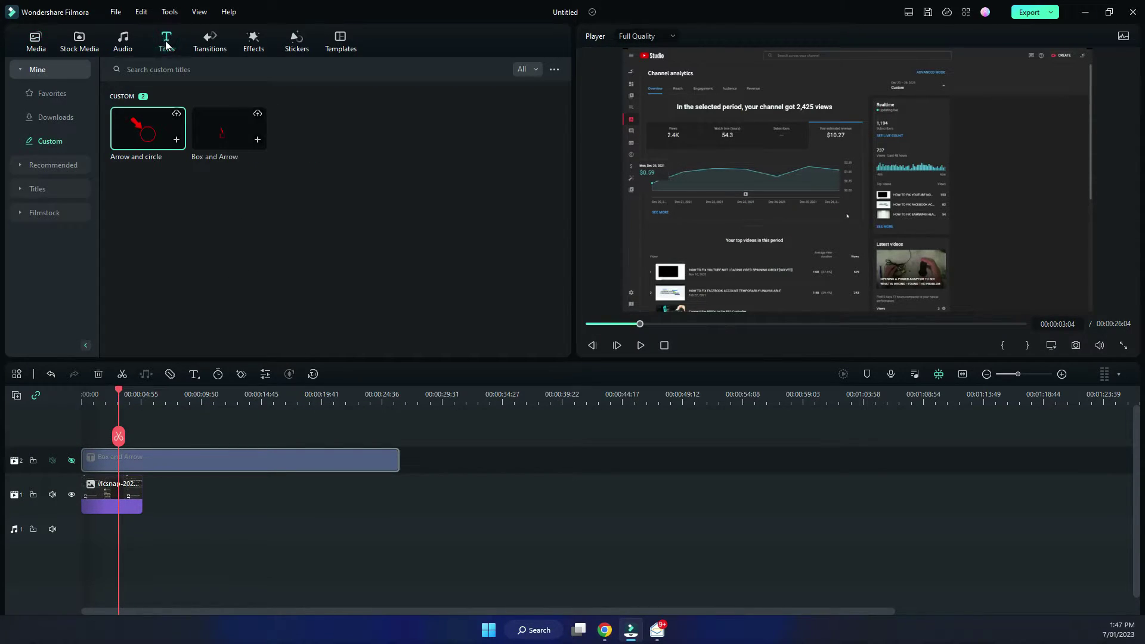
click(45, 163)
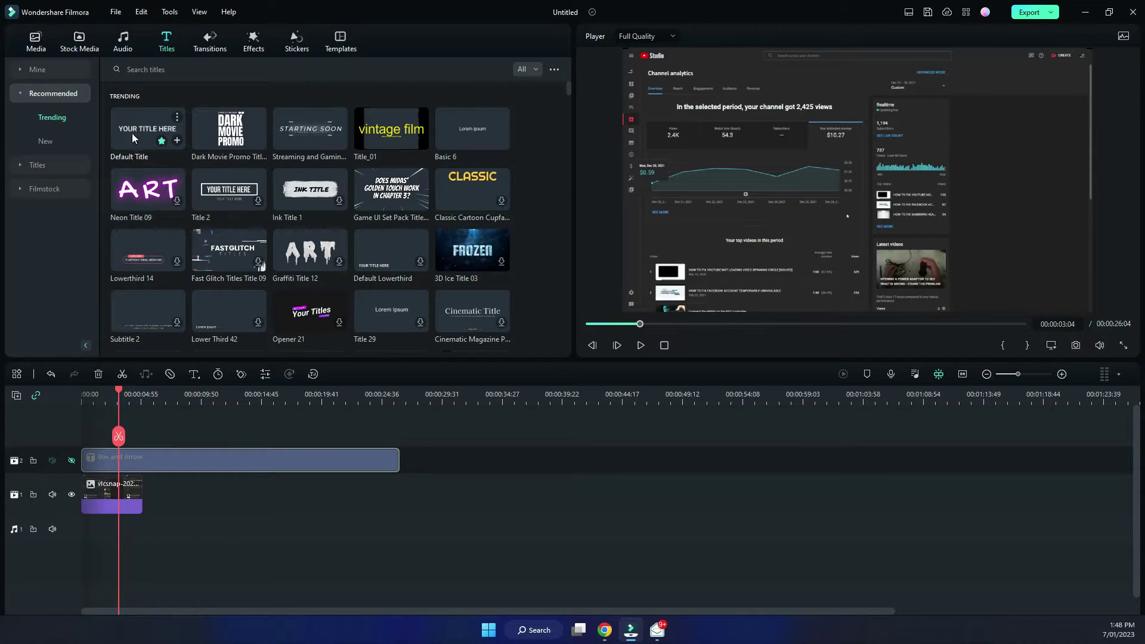
click(150, 71)
text(de)
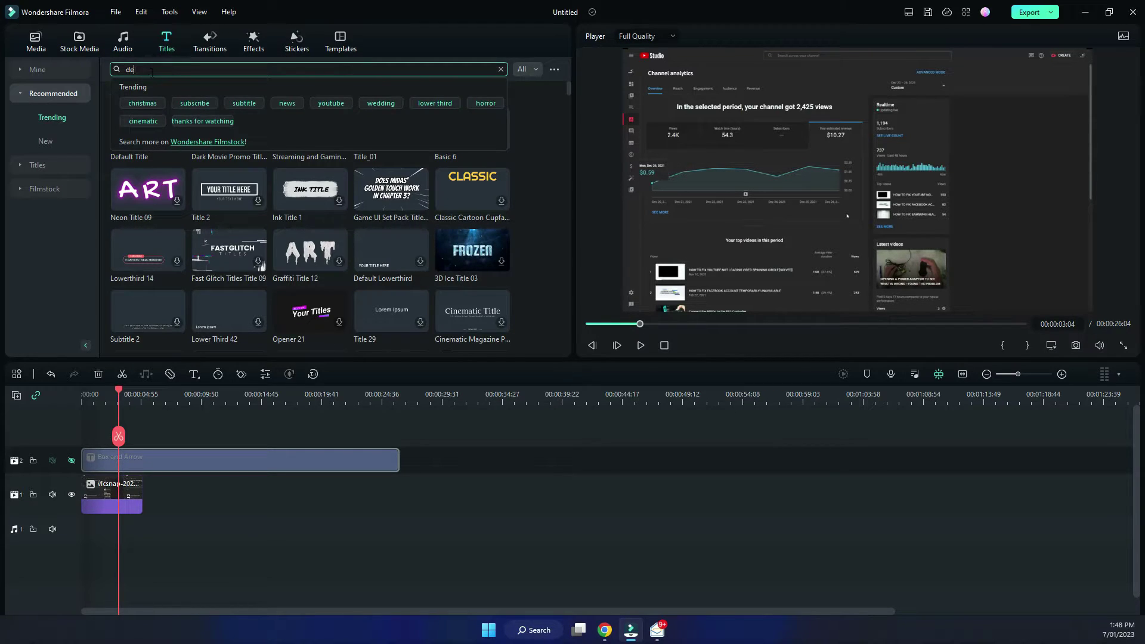
text(aault tit)
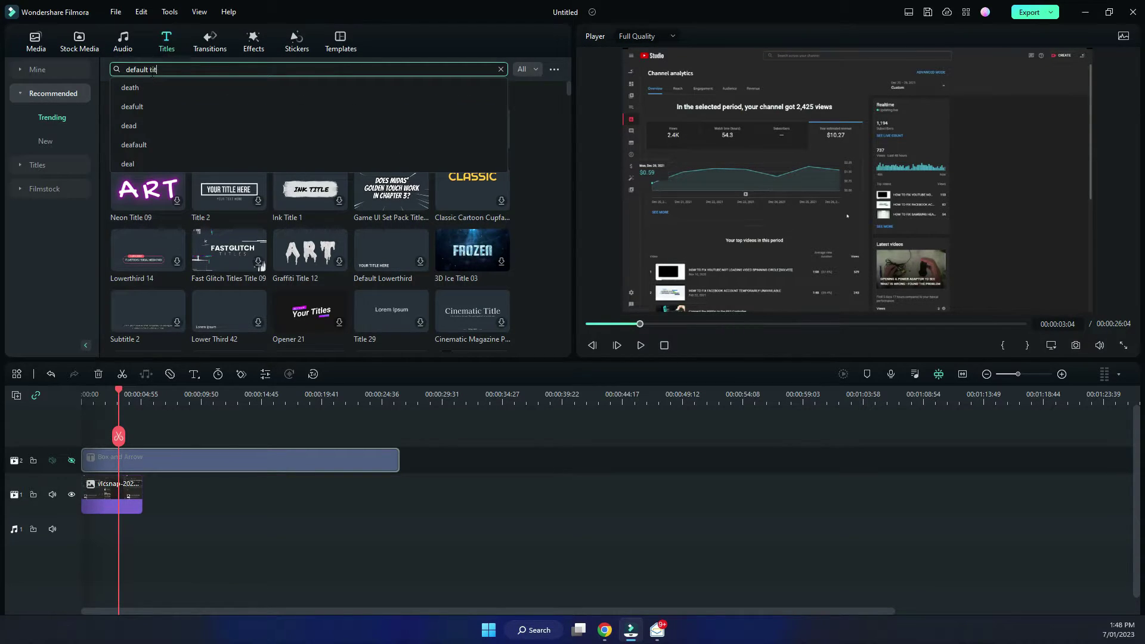
text(le)
key(Return)
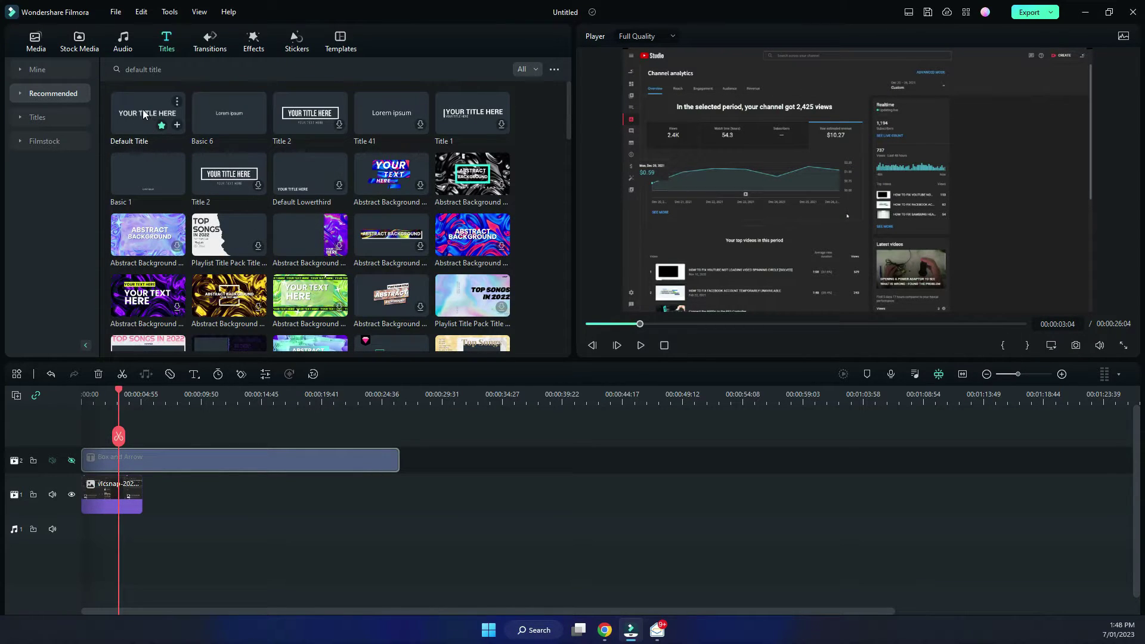
Step: Add Default Title on track 3 and clear its placeholder text in Advanced Text Edit
drag(144, 110, 99, 434)
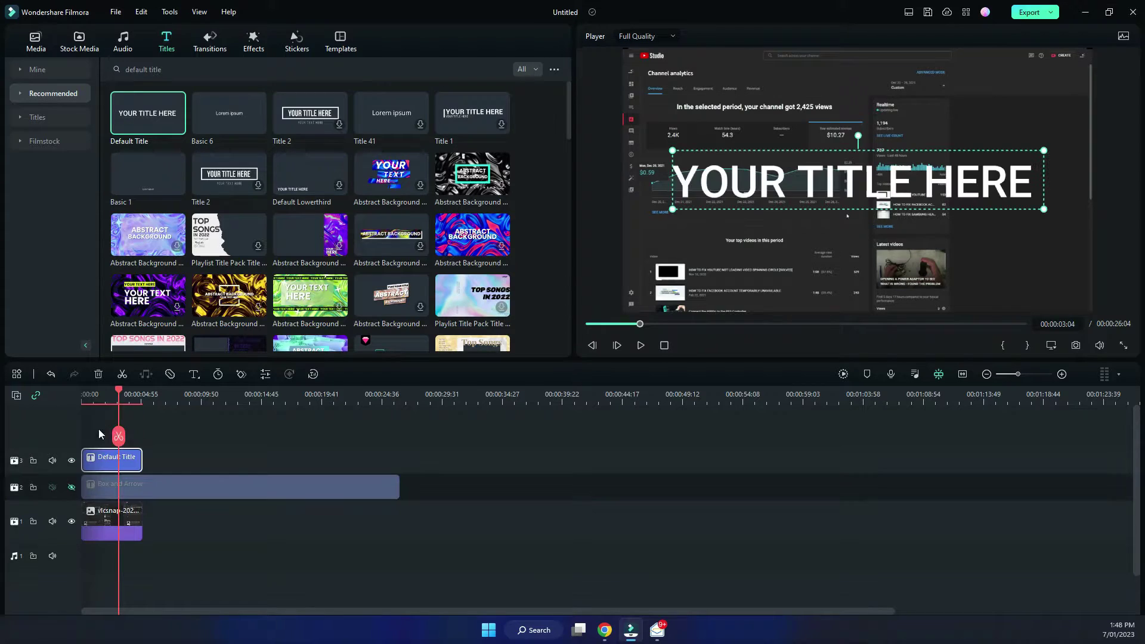
double_click(108, 467)
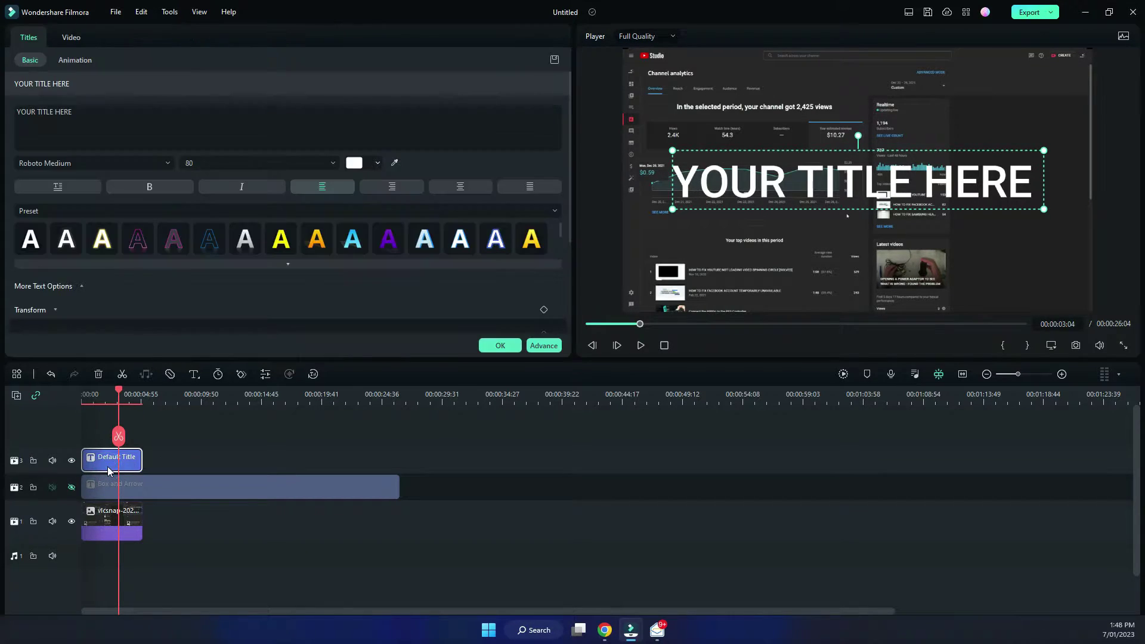
click(544, 346)
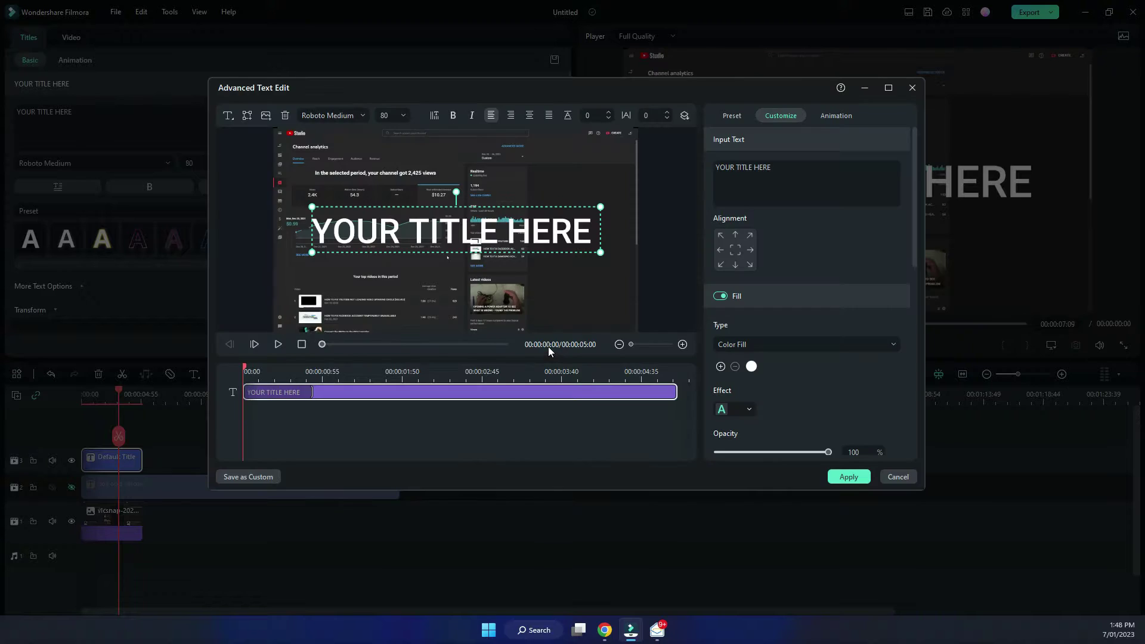
click(769, 167)
key(ctrl+a)
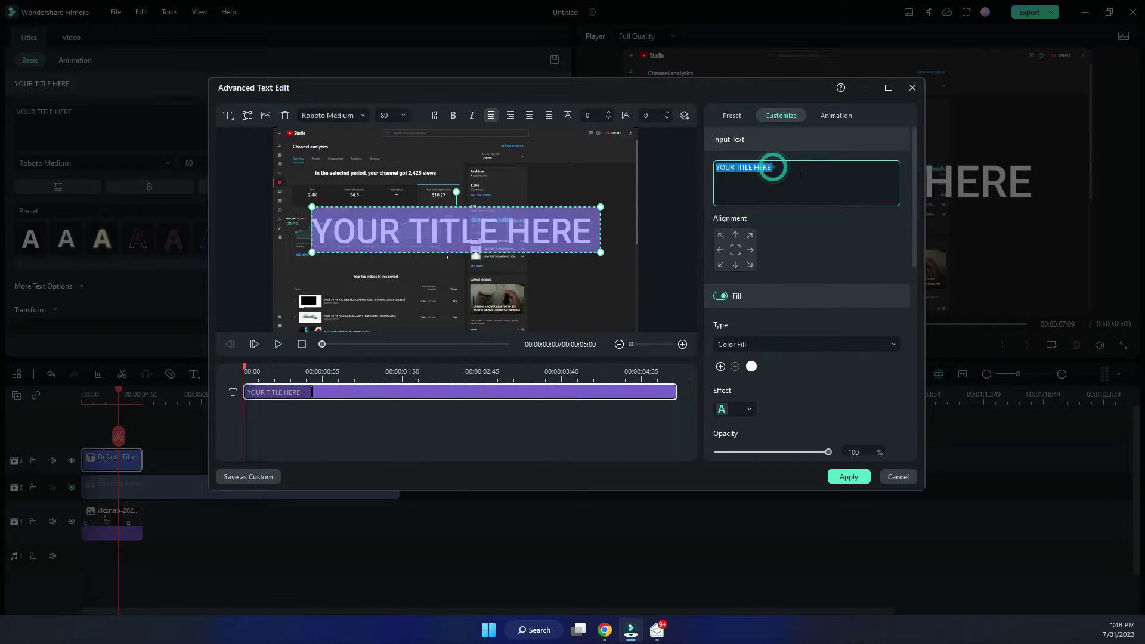
key(BackSpace)
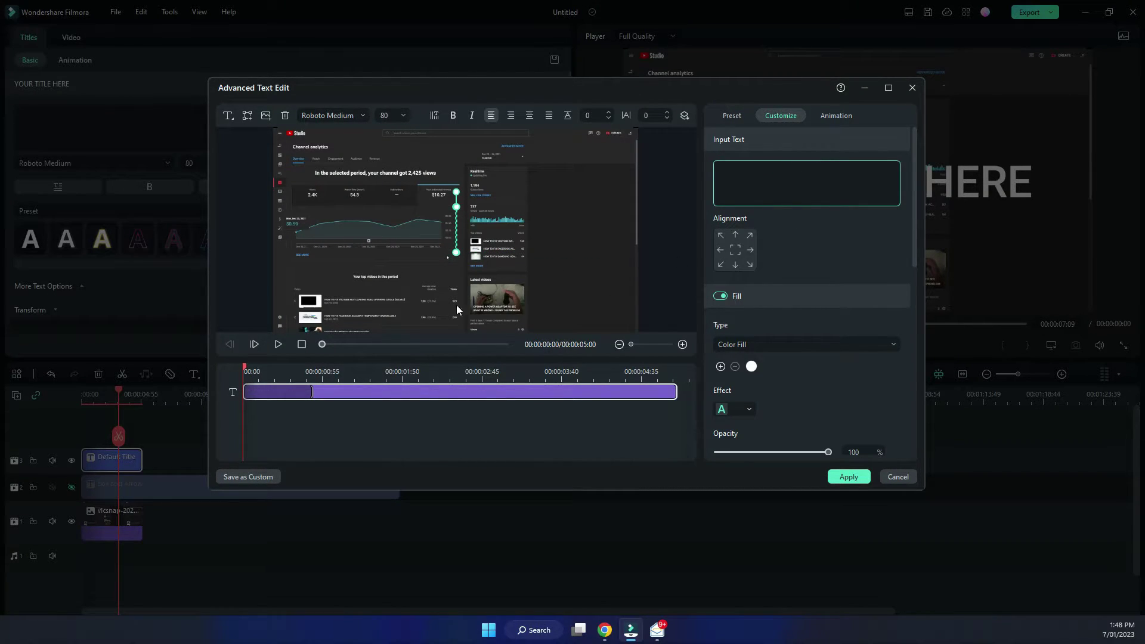
Step: Add a circle shape, delete its TEXT HERE label and remove its solid fill
click(250, 117)
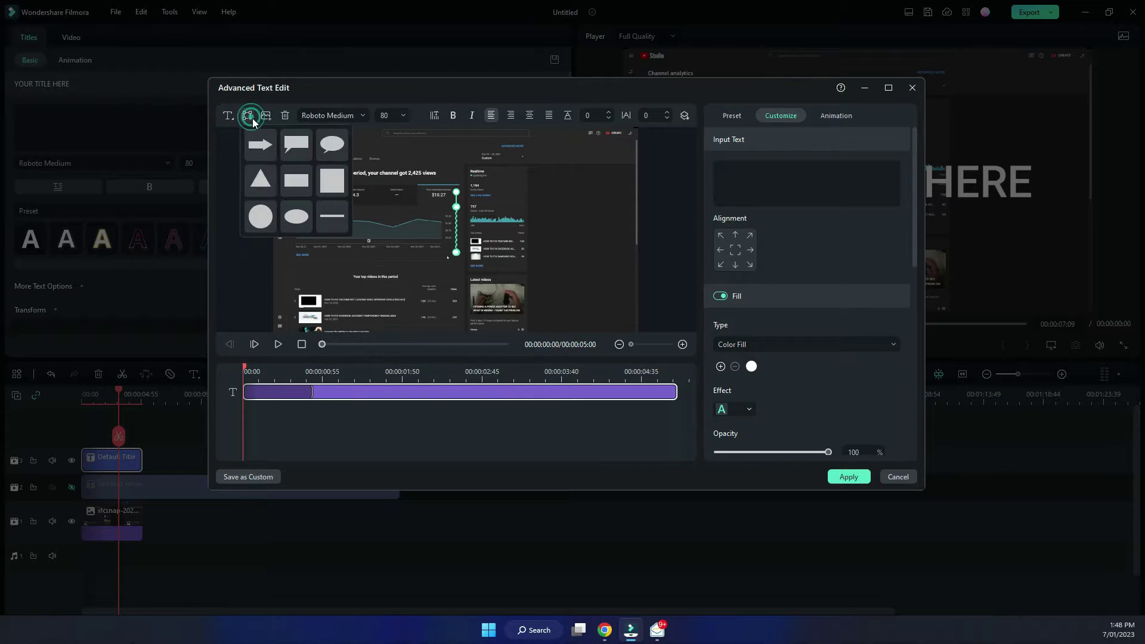
click(261, 217)
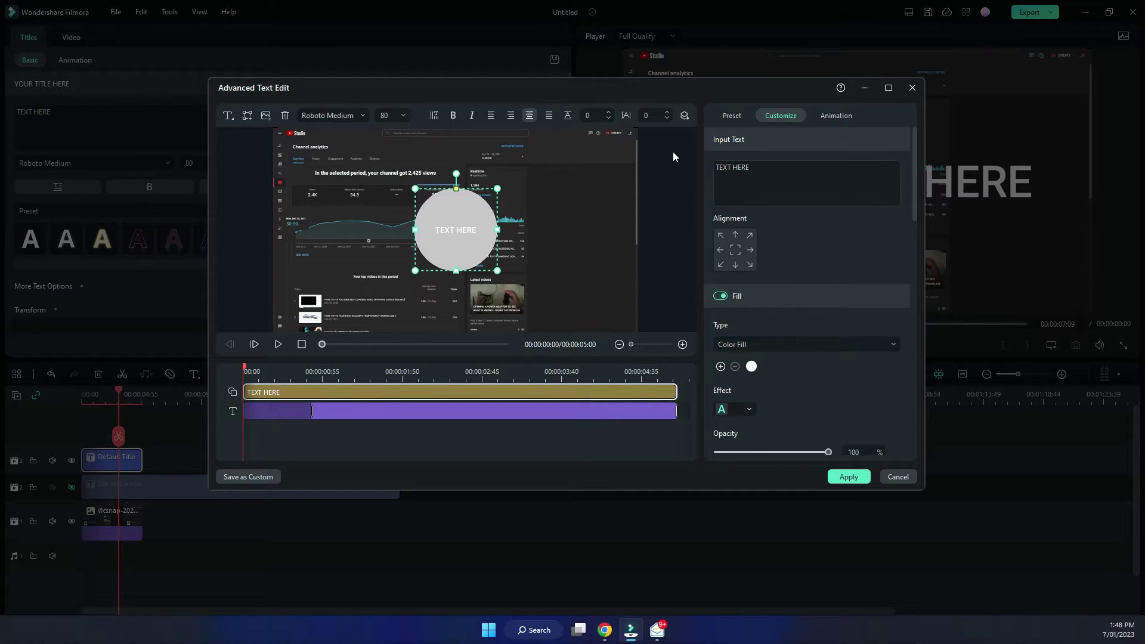
triple_click(759, 172)
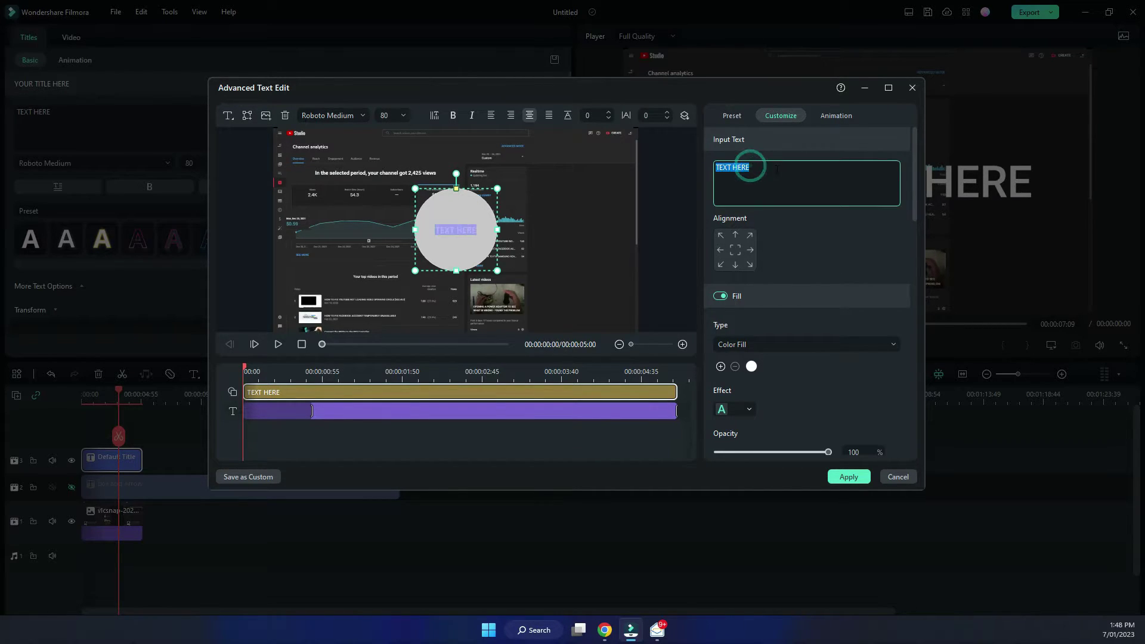
key(BackSpace)
scroll(806, 250, down, 3)
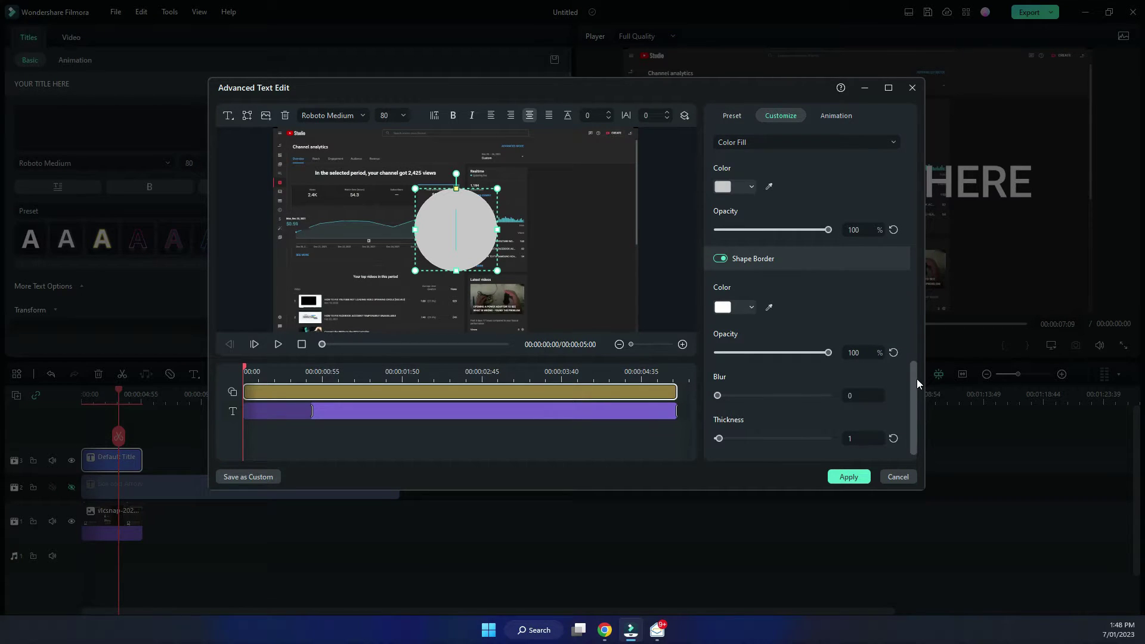
drag(917, 378, 917, 368)
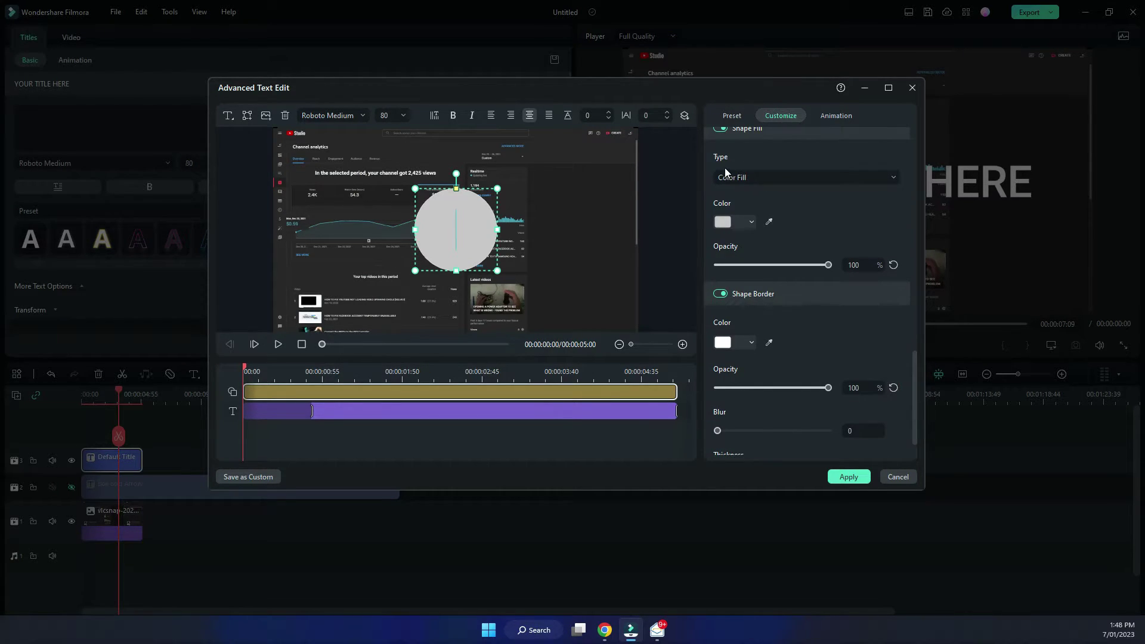
click(721, 129)
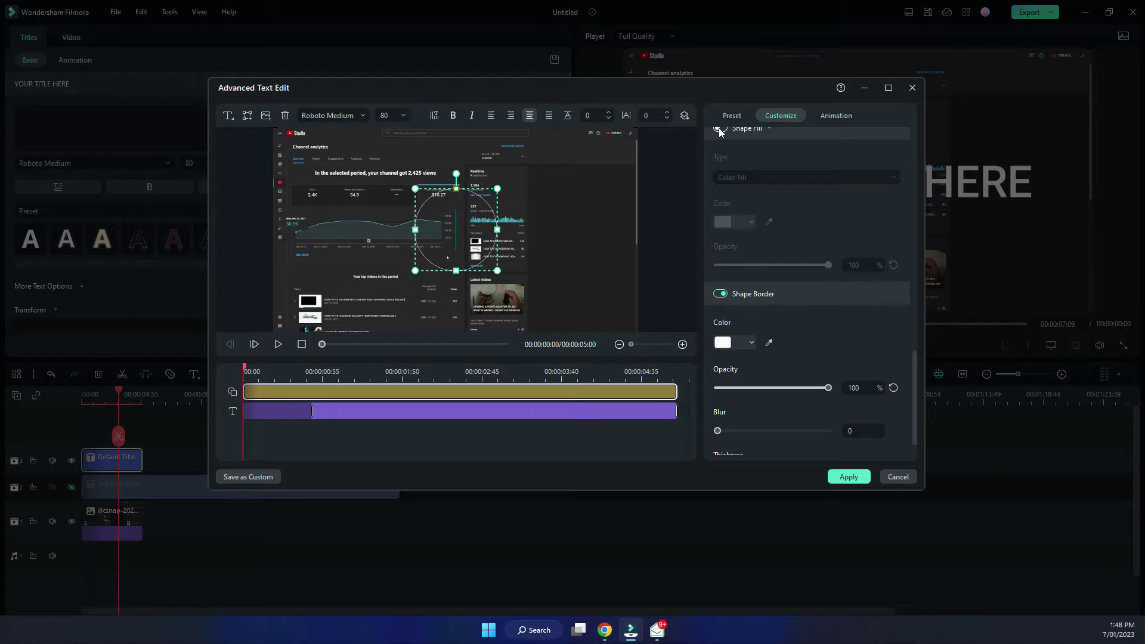
Step: Give the circle a pure red border with thickness 13
click(751, 343)
click(763, 440)
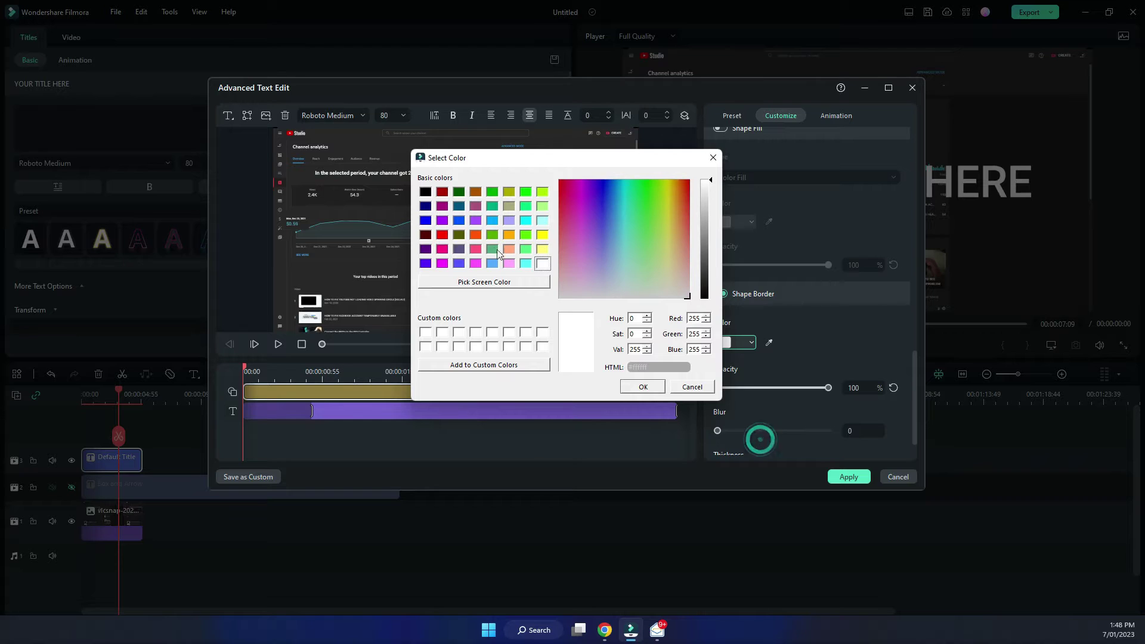
click(442, 234)
click(641, 387)
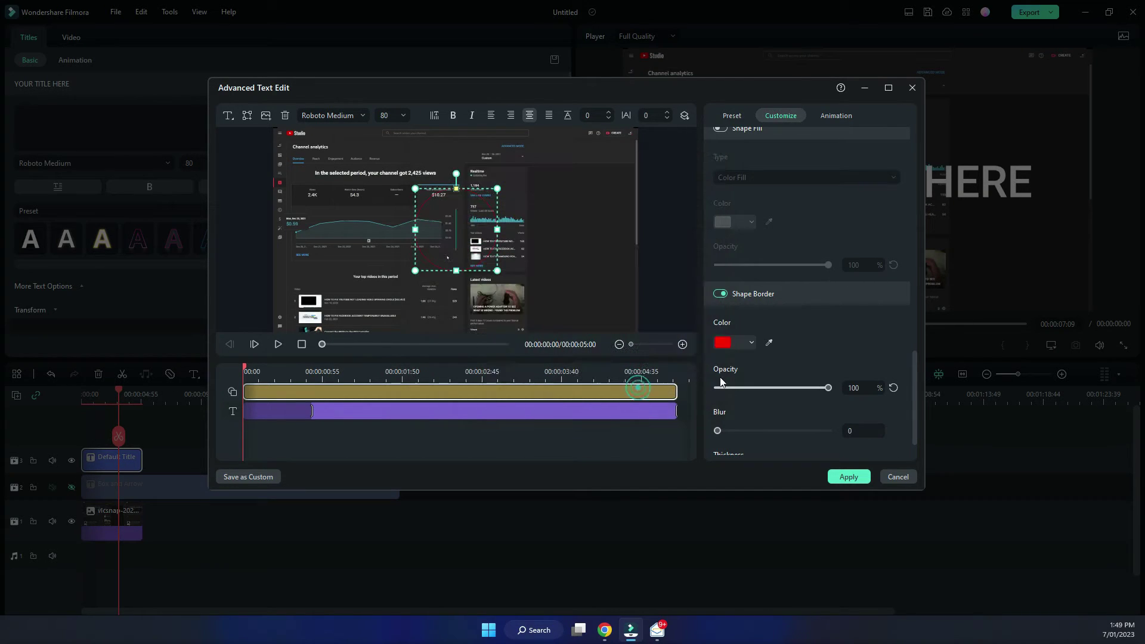
scroll(805, 370, down, 1)
drag(732, 440, 746, 439)
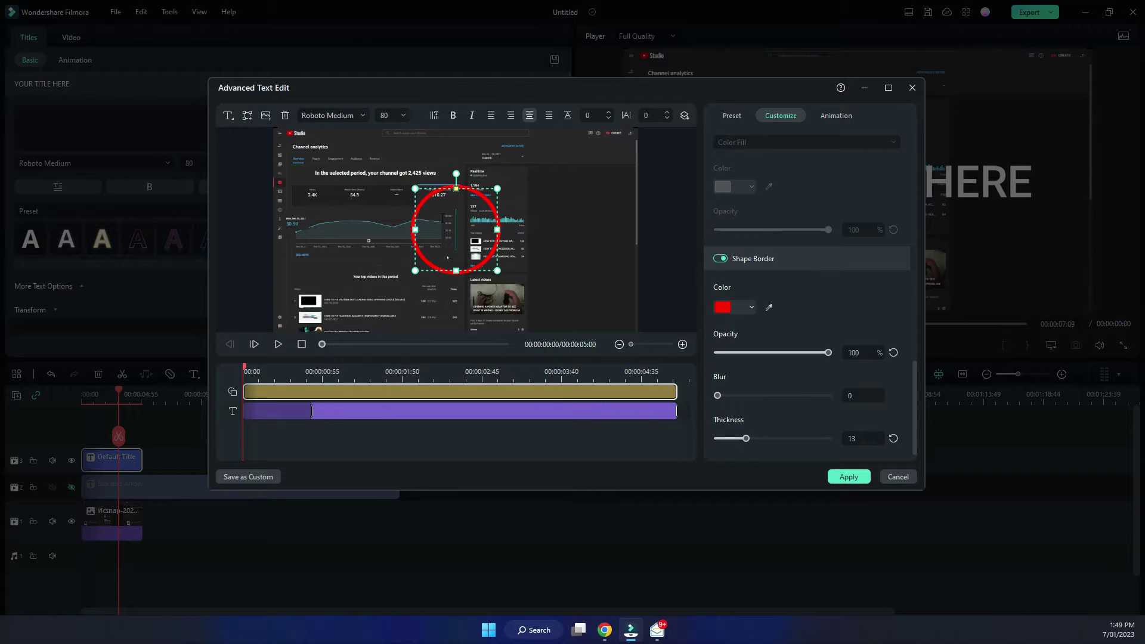
Step: Move and shrink the circle to ring the $10.27 revenue figure
scroll(805, 328, down, 3)
drag(465, 215, 442, 188)
drag(466, 247, 434, 192)
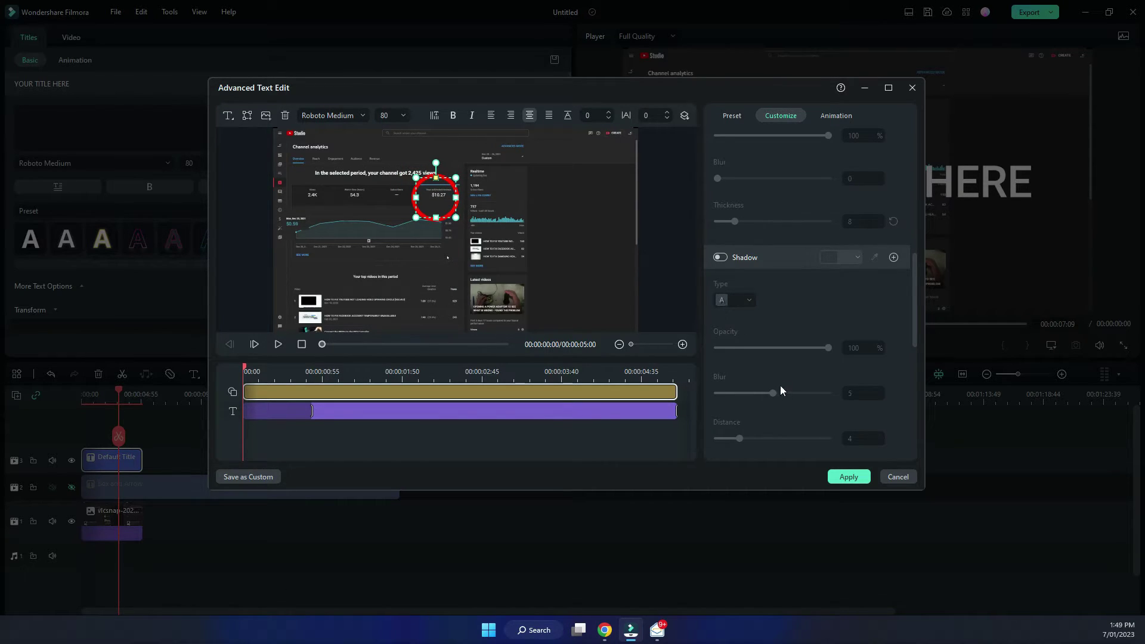
Step: Add an arrow shape left of the circle and delete its placeholder text
click(247, 117)
click(268, 149)
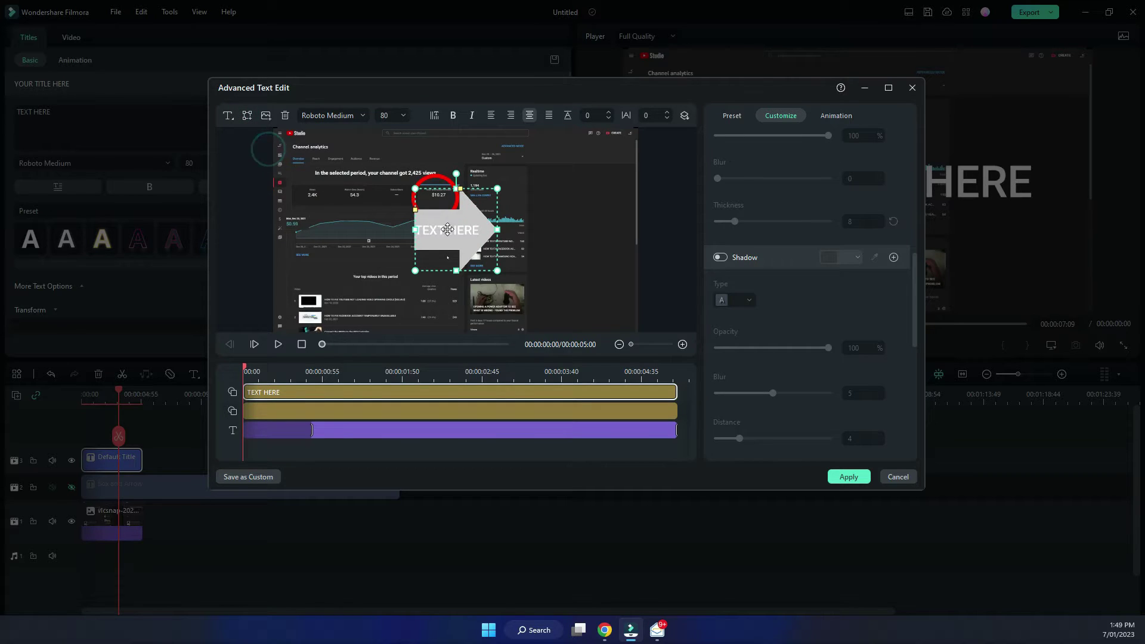
drag(442, 229, 344, 196)
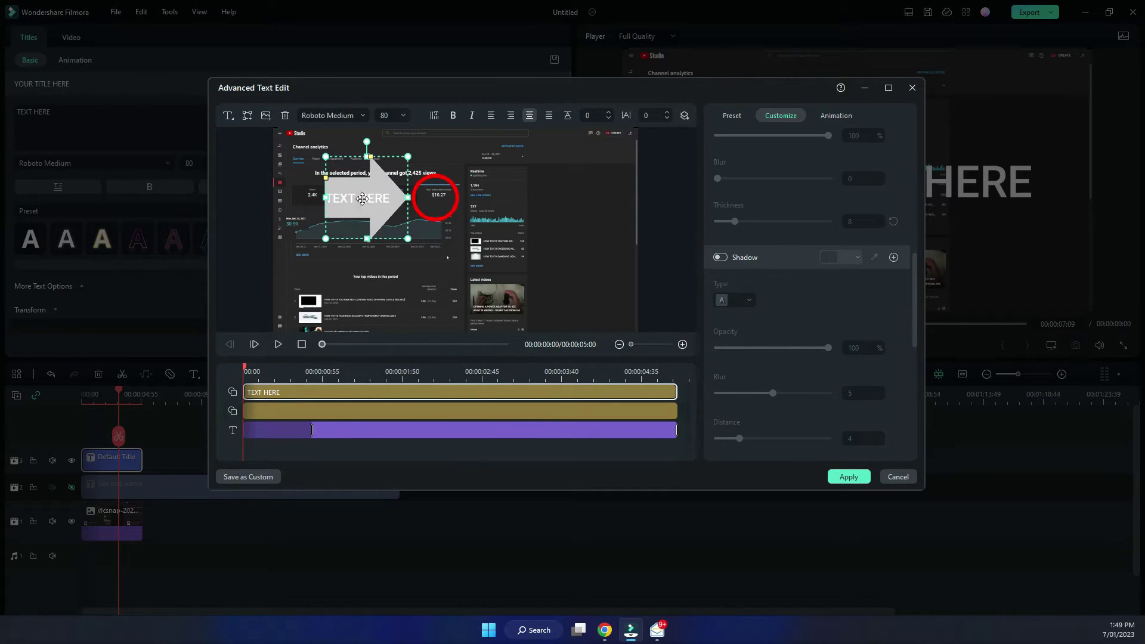
scroll(786, 153, up, 5)
triple_click(763, 171)
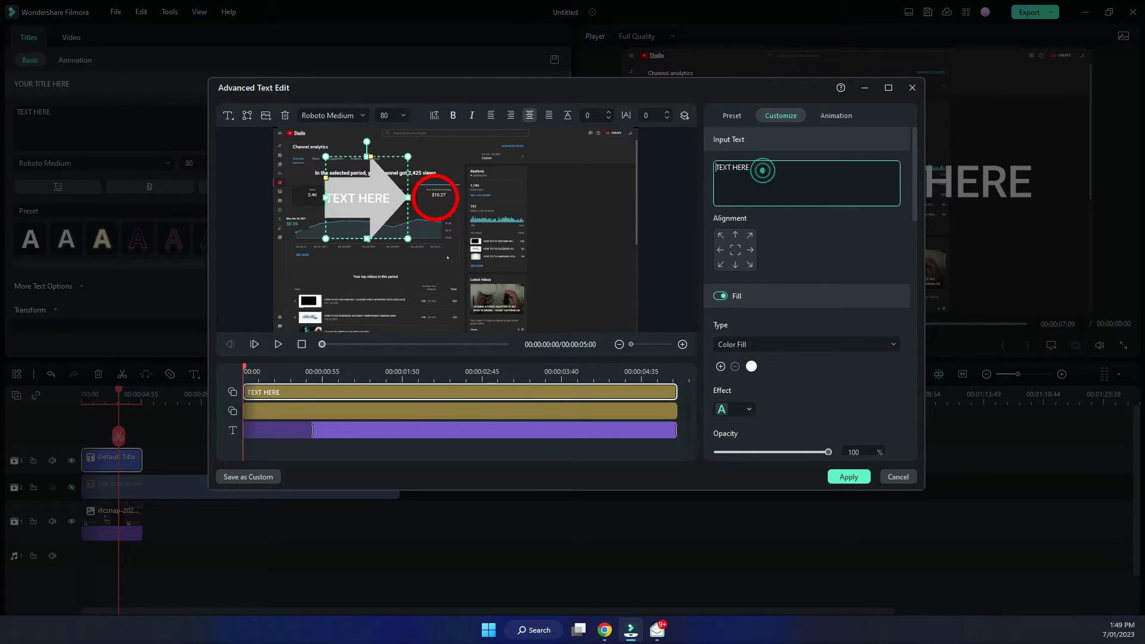
key(BackSpace)
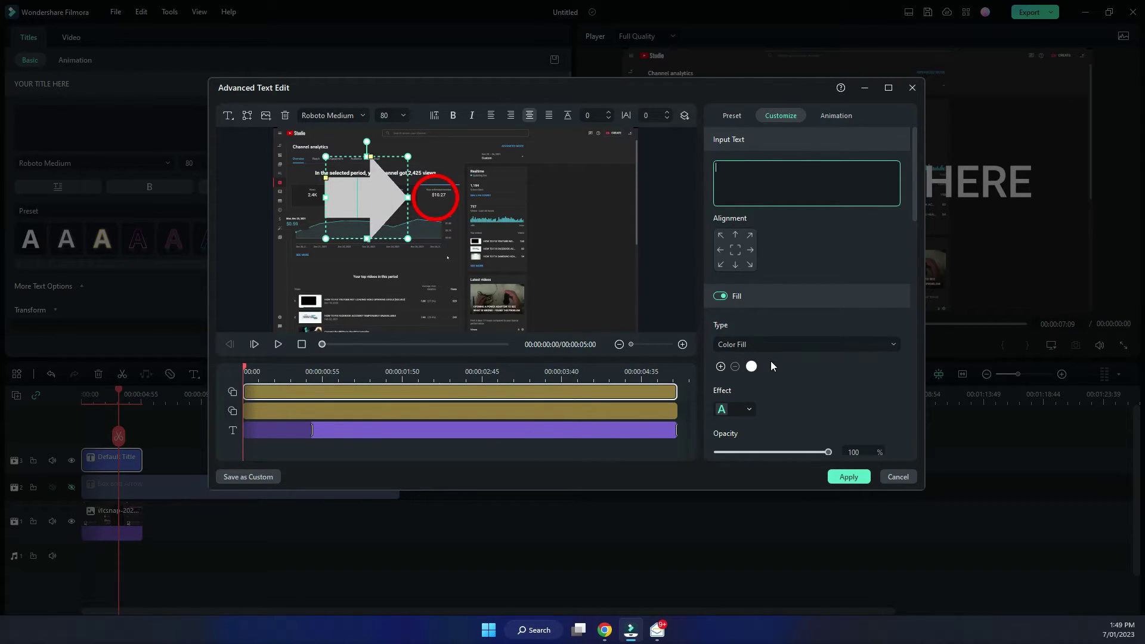
Step: Set the arrow's fill and border to pure red and make it slimmer
scroll(800, 380, down, 4)
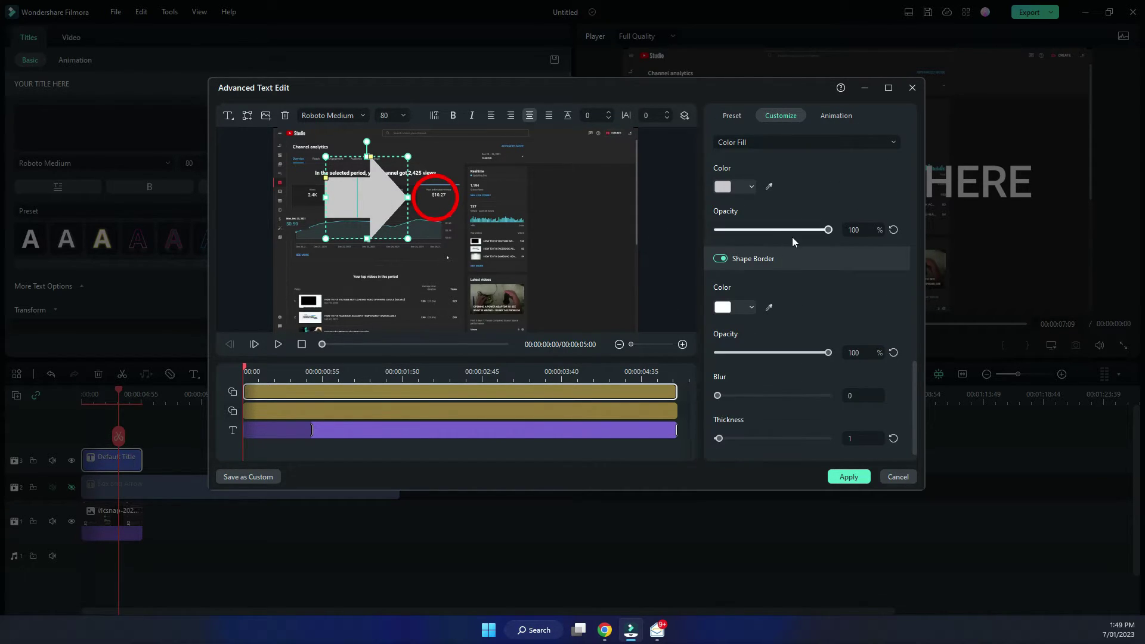
click(750, 187)
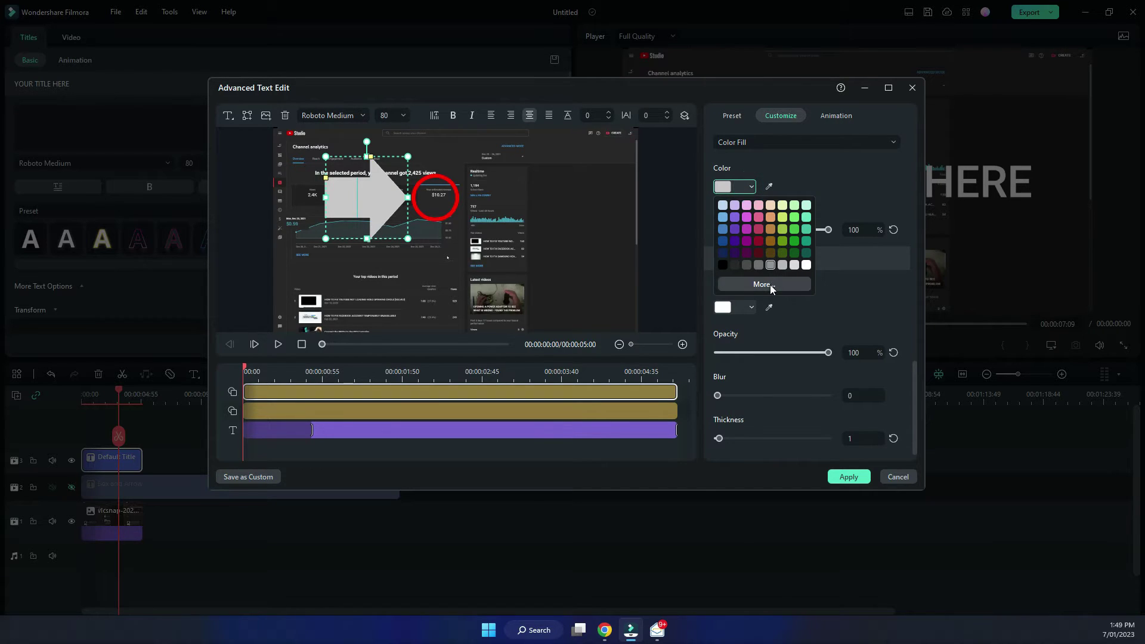
click(764, 284)
click(442, 234)
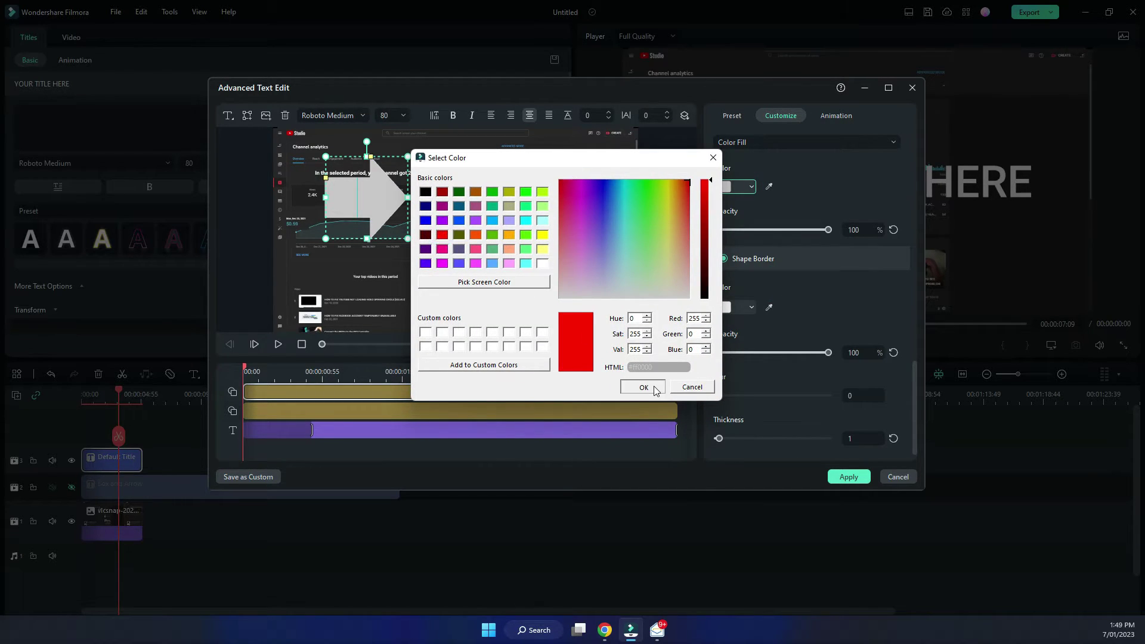
click(645, 388)
click(752, 308)
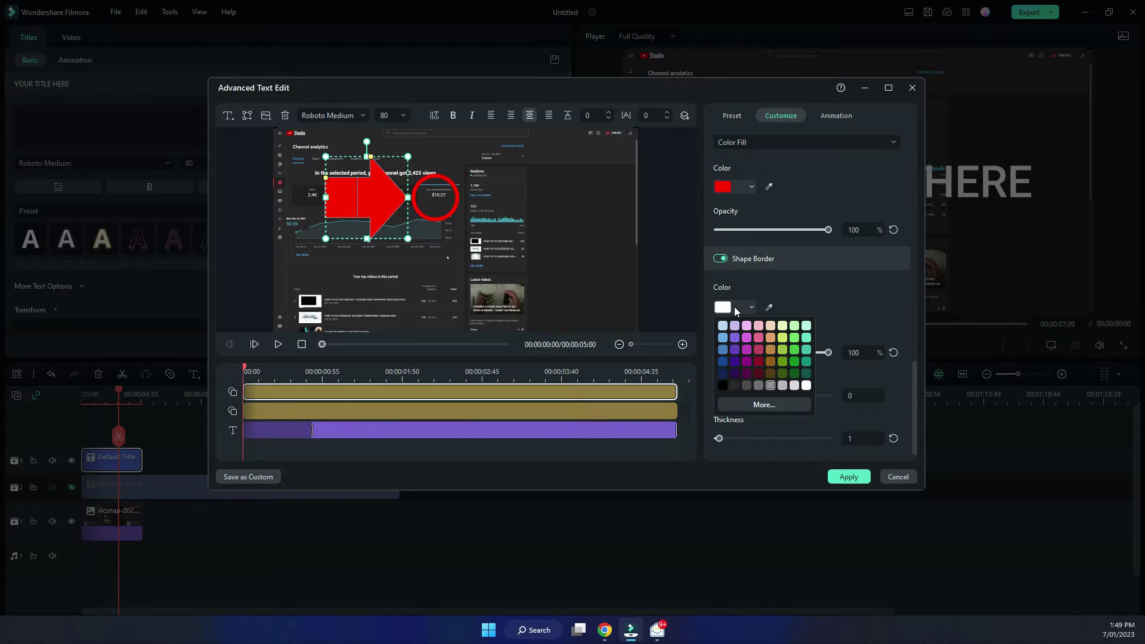
click(750, 405)
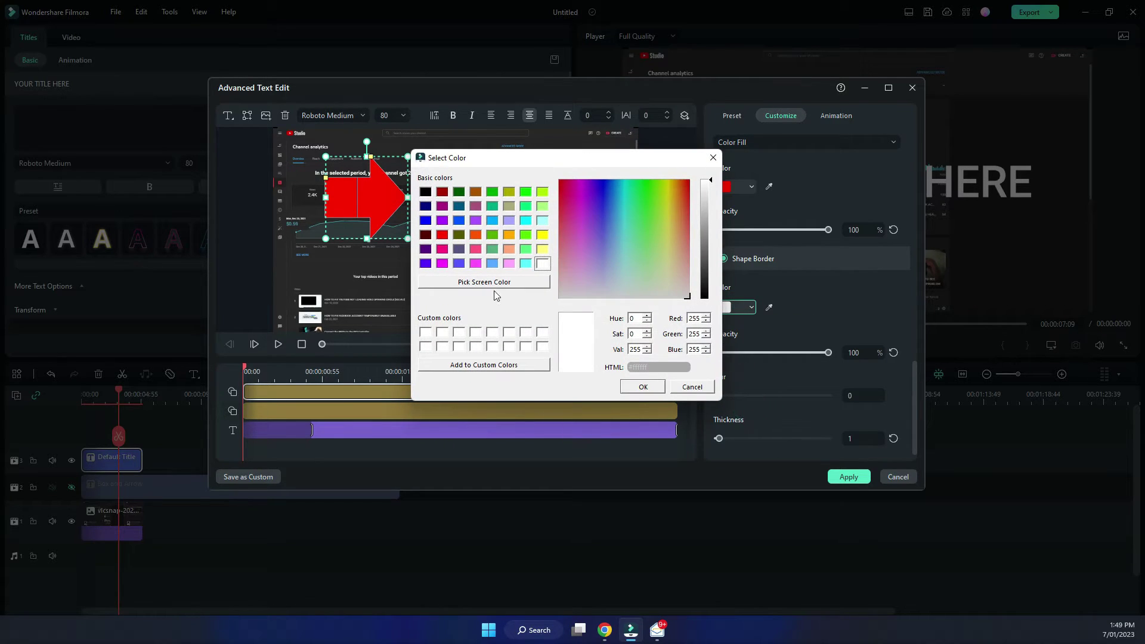
click(441, 235)
click(642, 387)
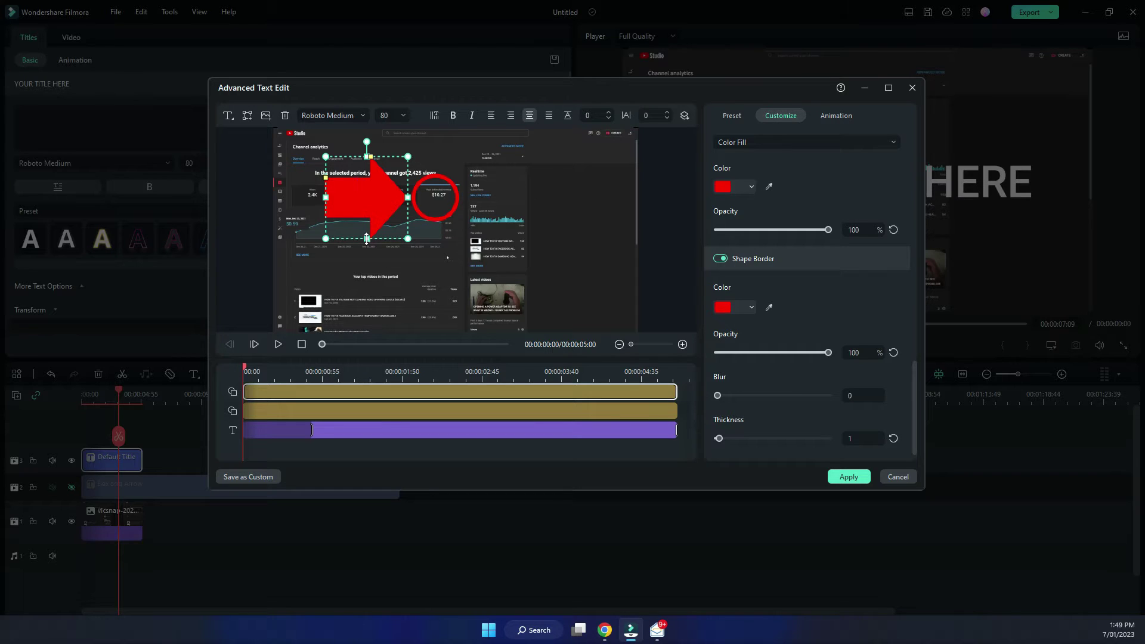
drag(367, 238, 380, 199)
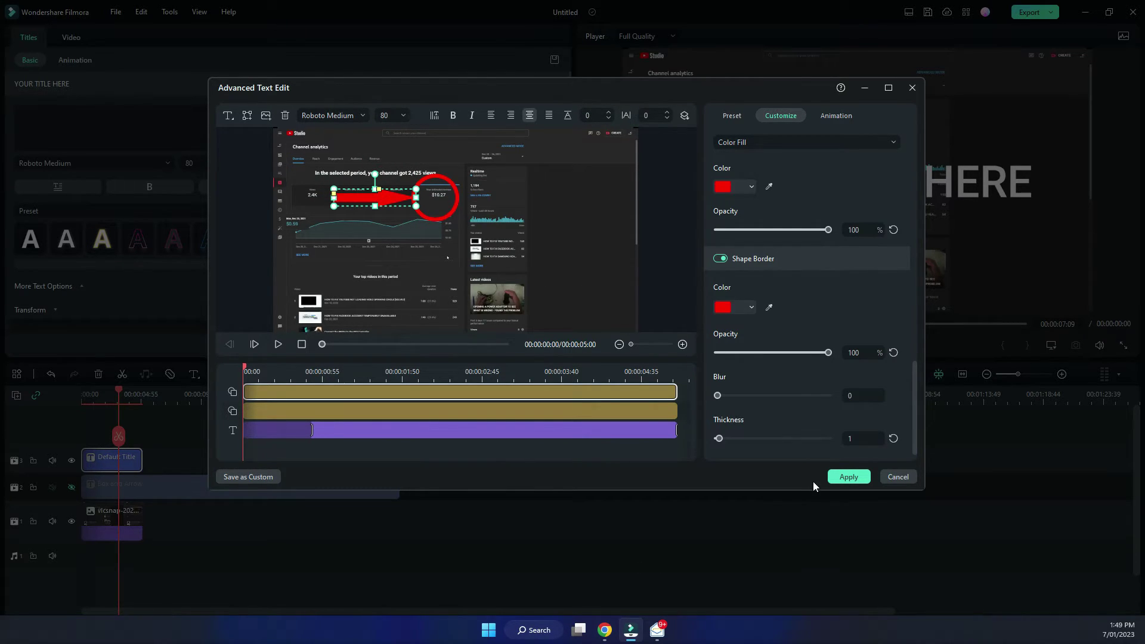
Step: Save the title as custom preset 'Circle and Arrow', then apply and close the editor
click(249, 474)
click(513, 284)
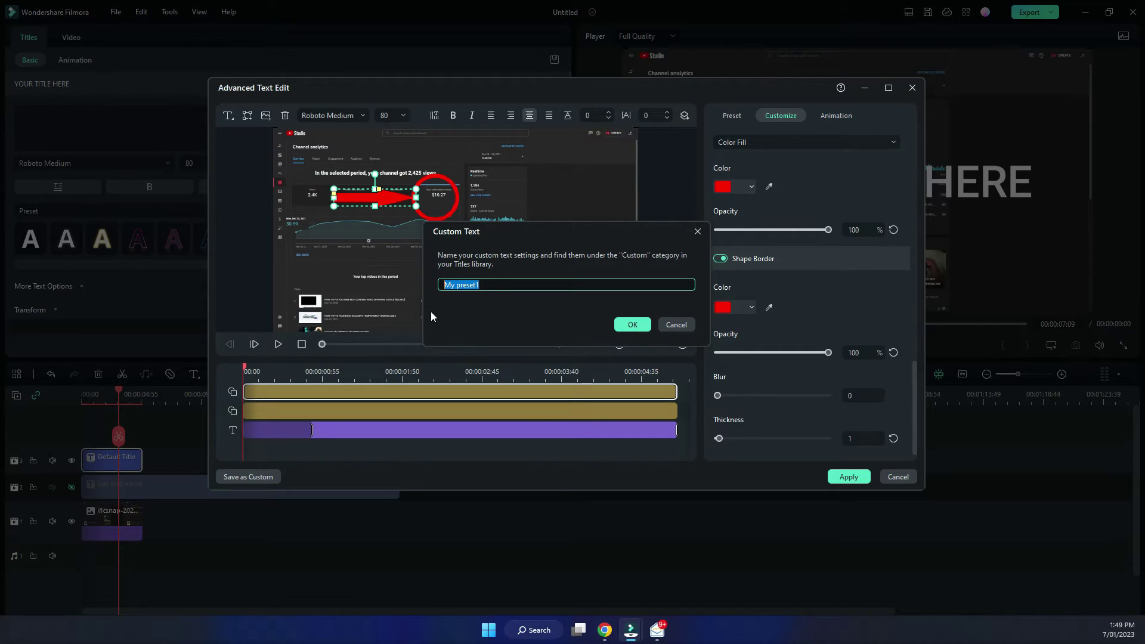
text(Circle and Arrow)
click(643, 325)
click(848, 476)
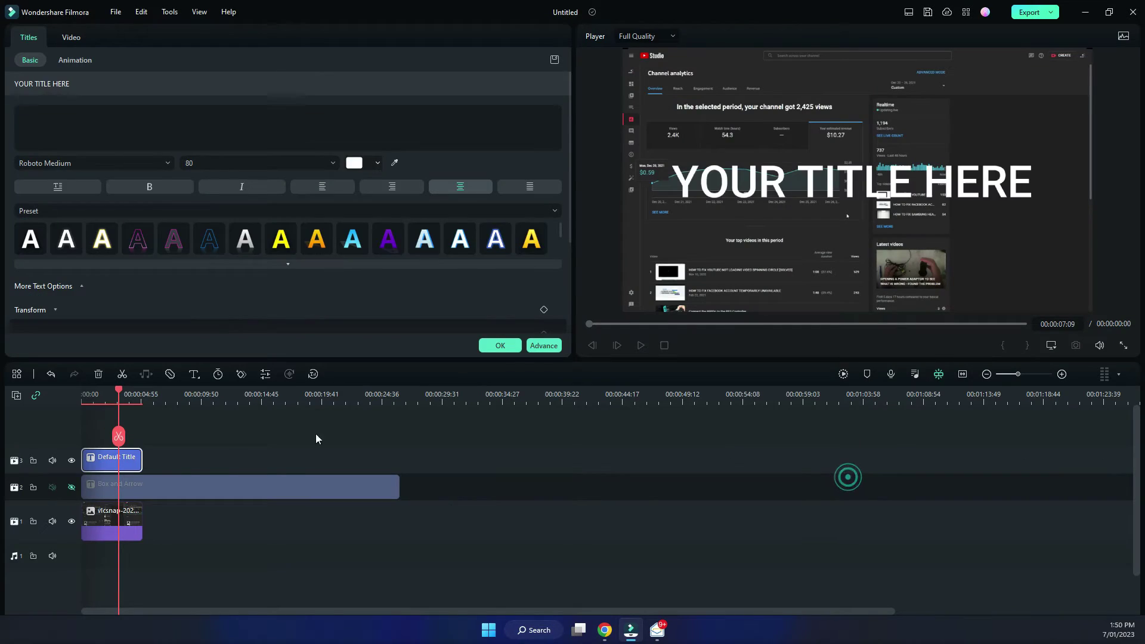
Step: Add the Circle and Arrow custom title to track 3 and move the playhead onto it
click(510, 350)
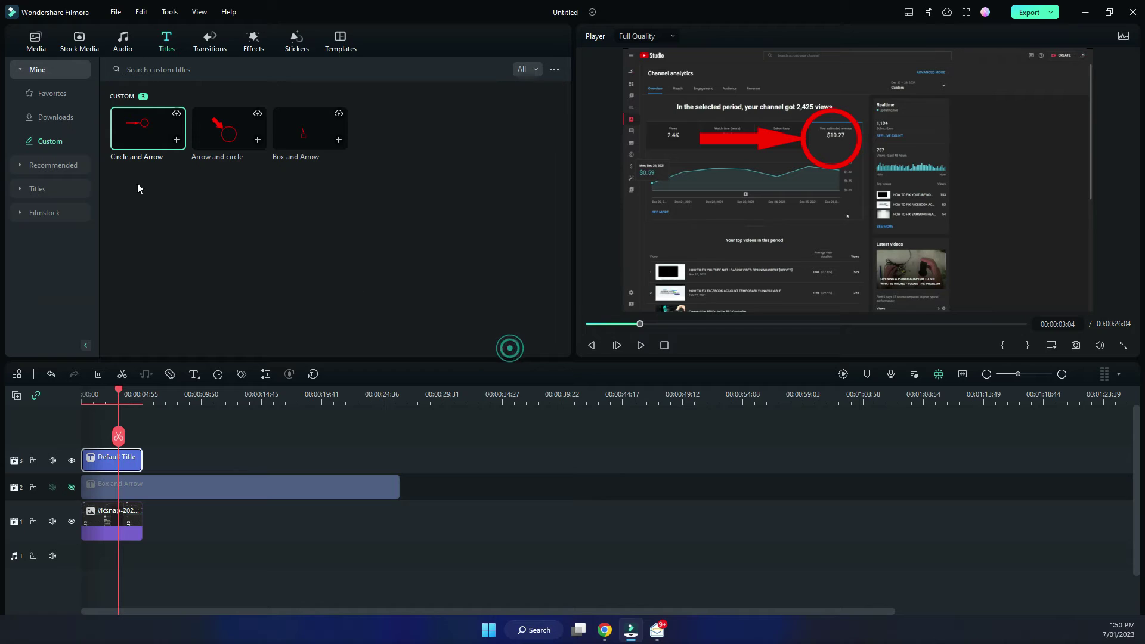
click(124, 43)
click(162, 41)
click(41, 139)
drag(145, 126, 184, 457)
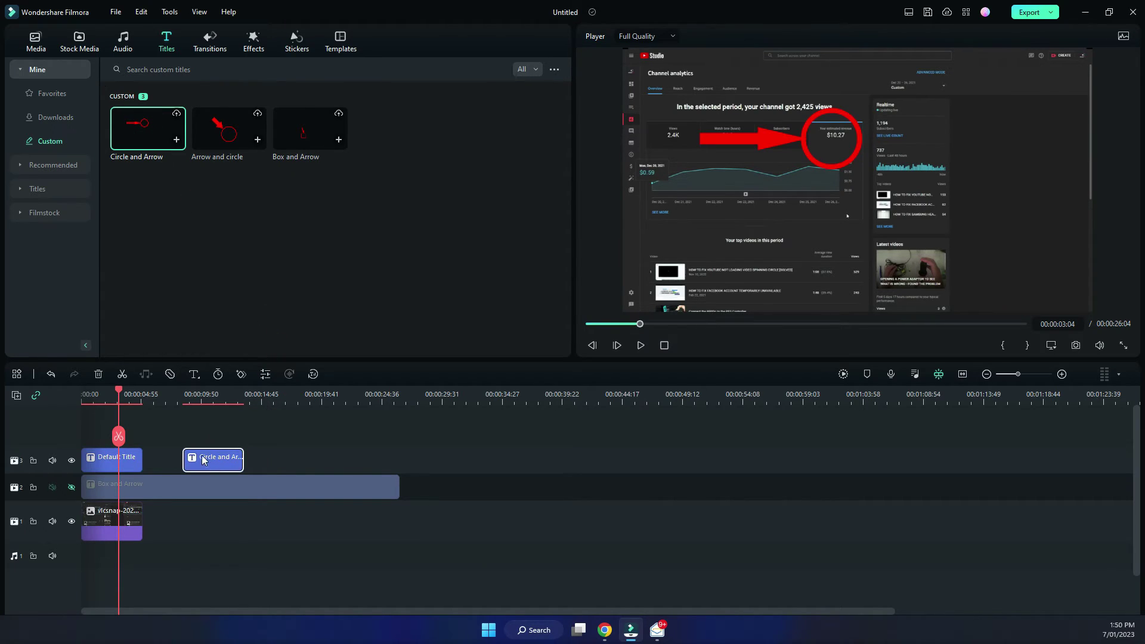
click(127, 396)
drag(128, 396, 183, 406)
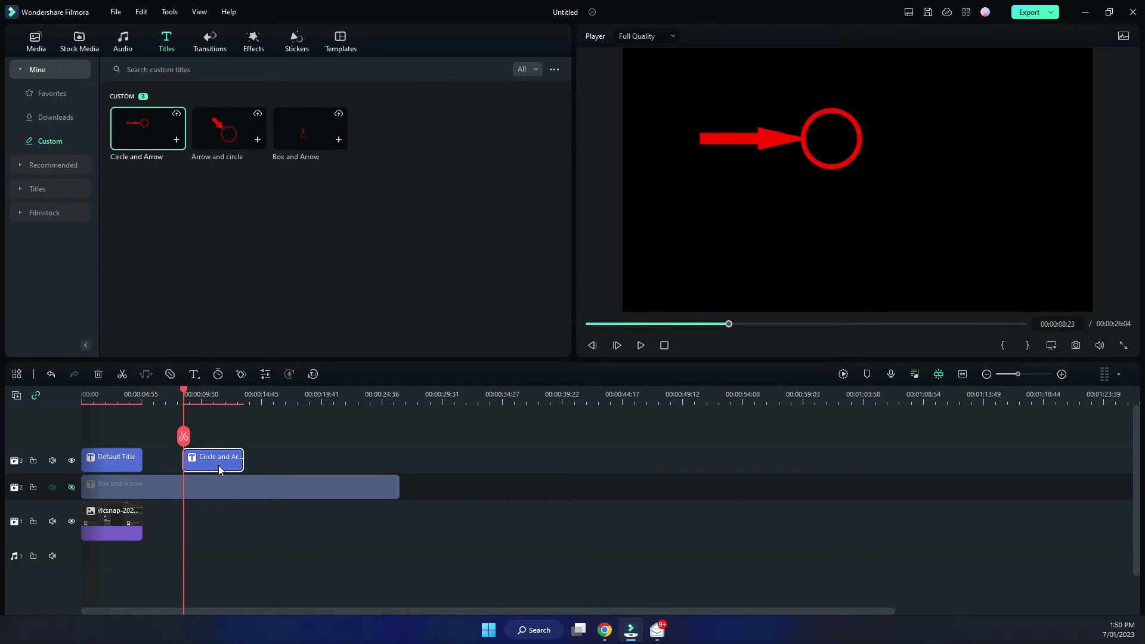
Step: Lower the red arrow in the player and place the red circle at its tip
click(789, 129)
click(762, 180)
drag(772, 142, 755, 228)
click(810, 160)
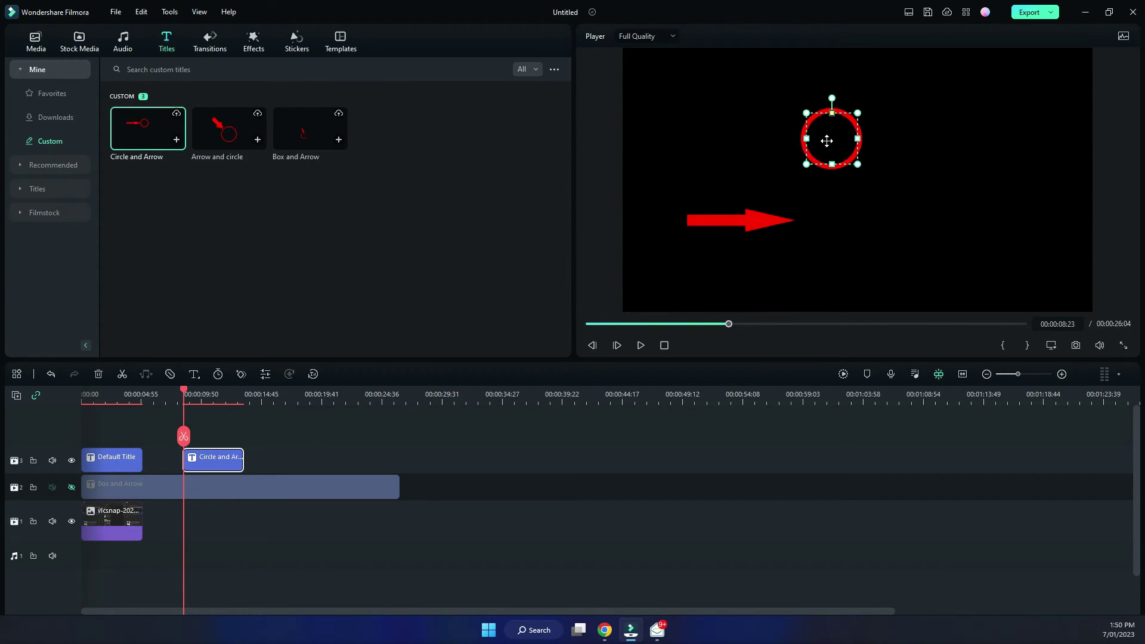
drag(827, 141, 809, 221)
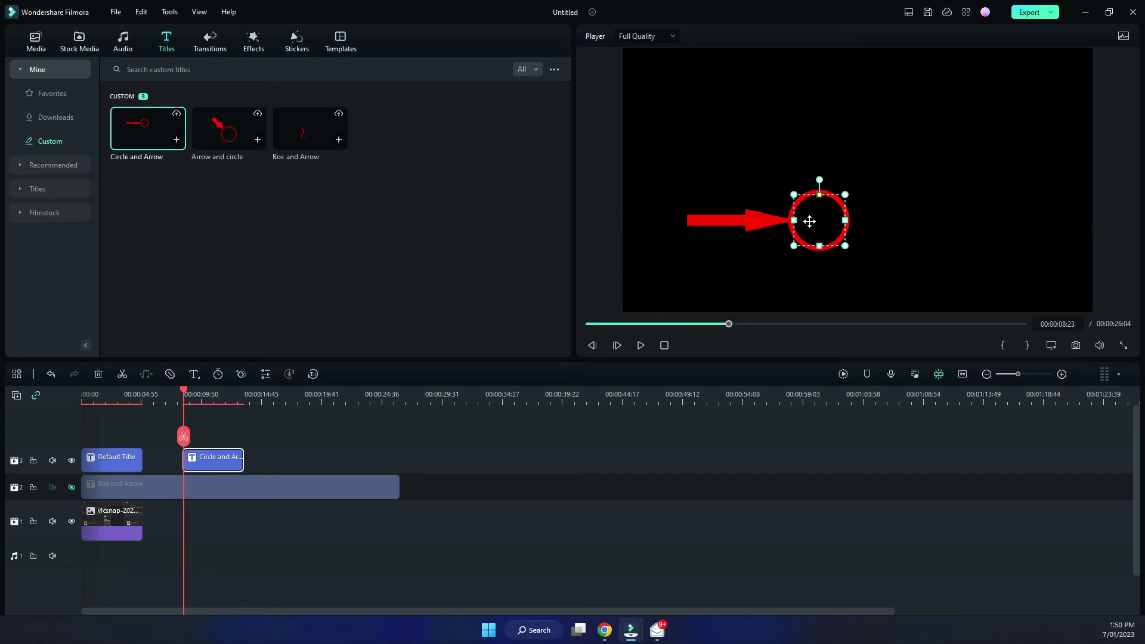
click(588, 247)
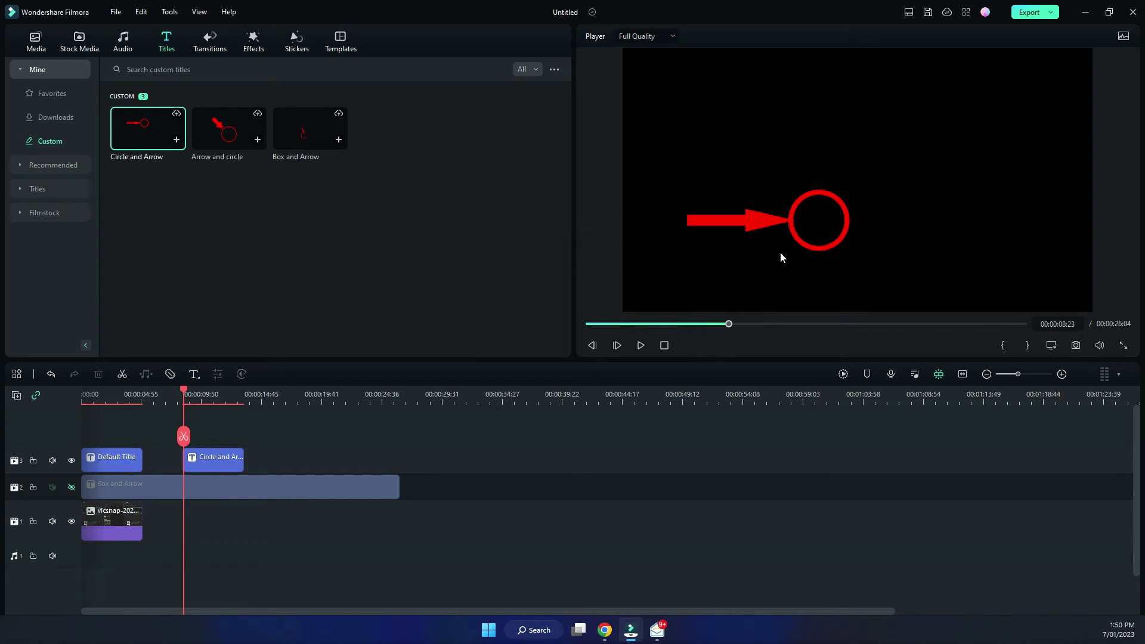